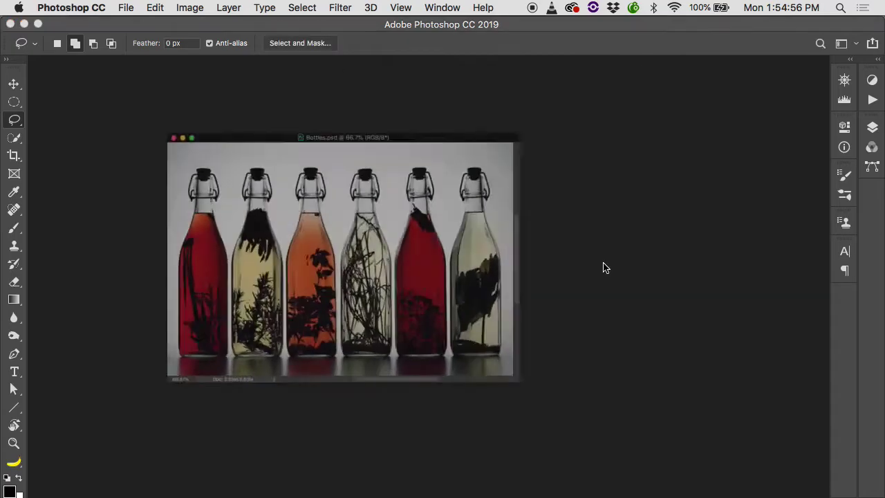
Step: Switch to Acrobat and read through the Lab 6 instructions and the example result in WK5_Lecture_Notes.pdf
click(338, 484)
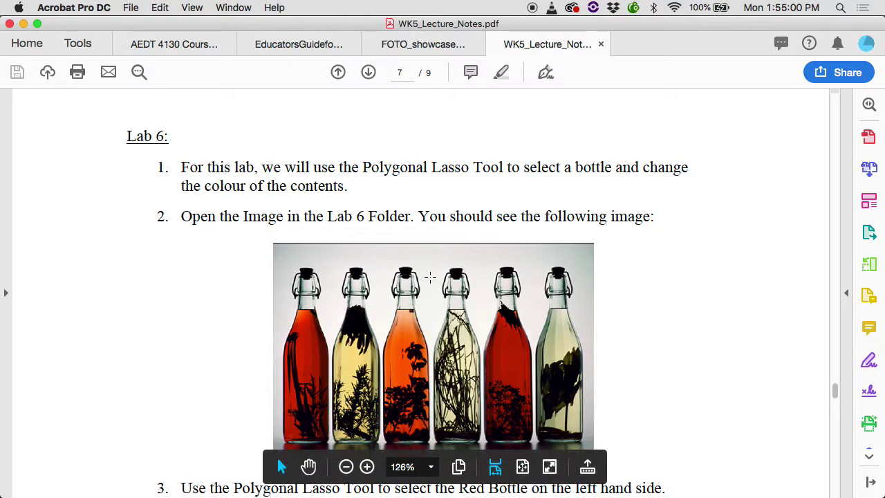
scroll(430, 277, down, 15)
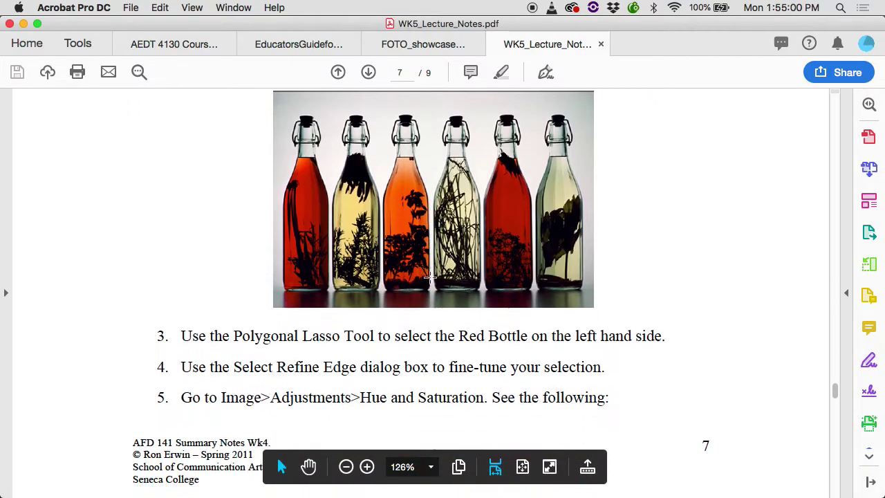
scroll(429, 276, down, 10)
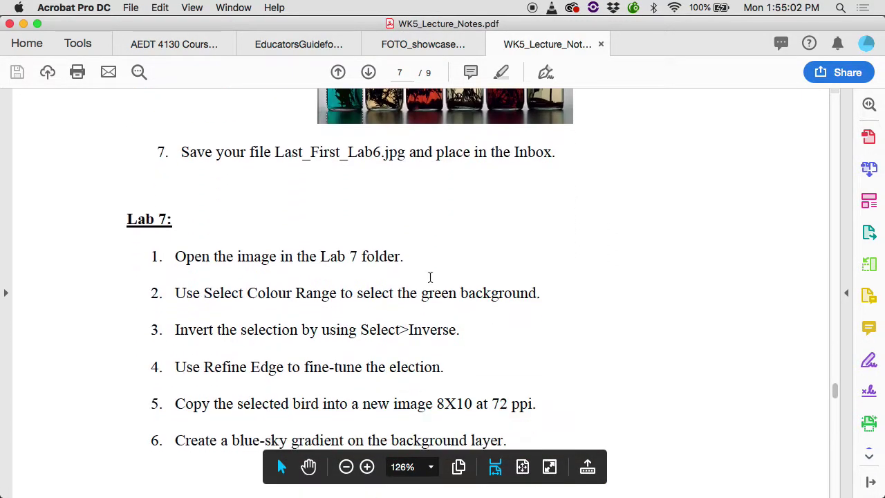
scroll(429, 277, up, 4)
scroll(409, 242, up, 1)
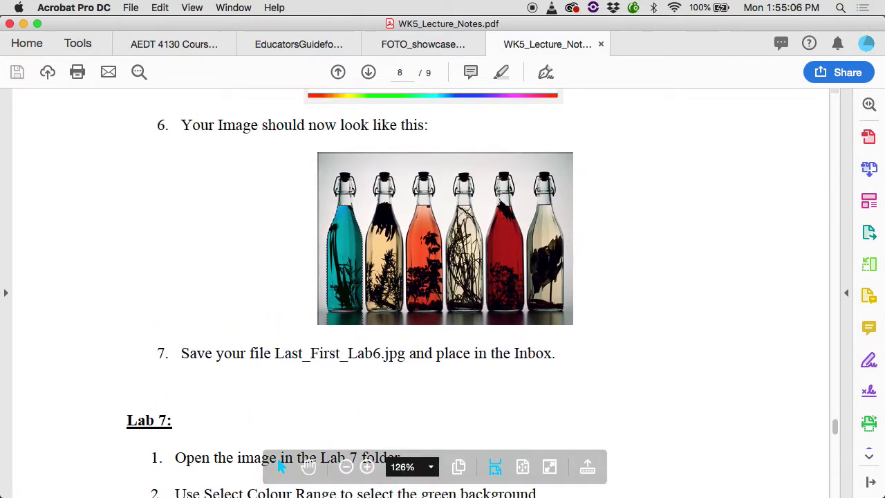
Step: Switch back to Photoshop, display Bottles.psd in full screen mode with the menu bar, and activate the Polygonal Lasso tool
click(139, 480)
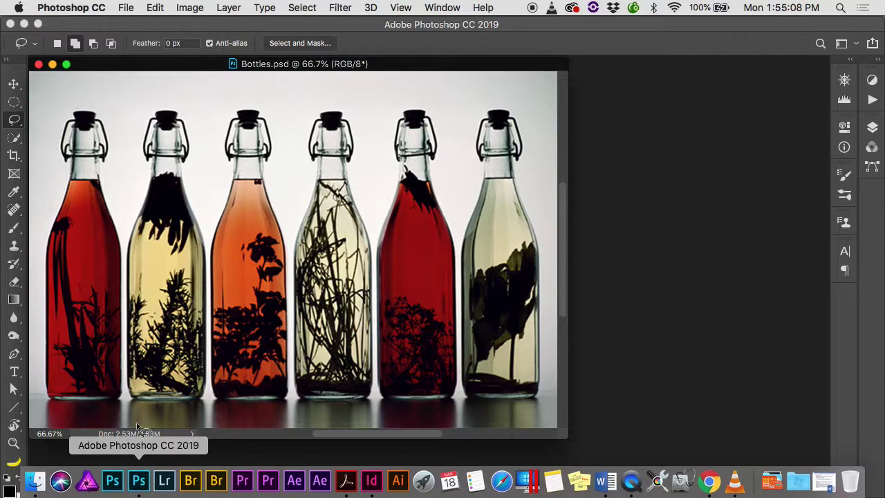
key(f)
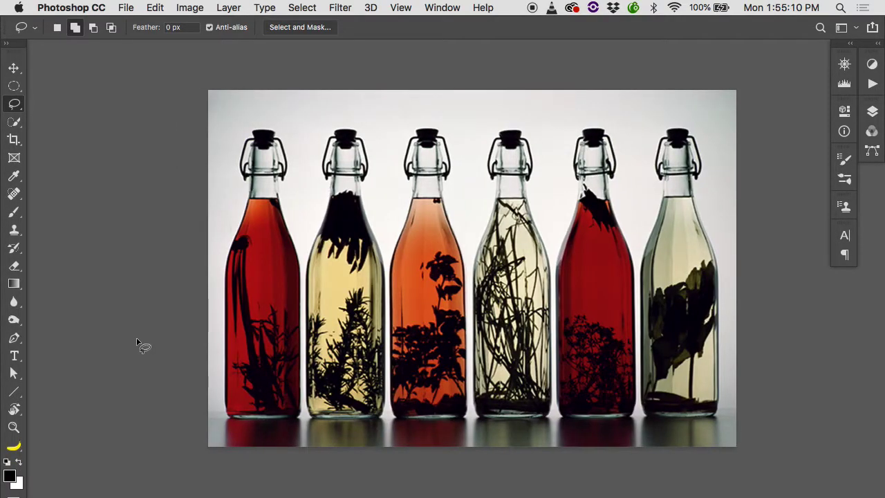
right_click(13, 104)
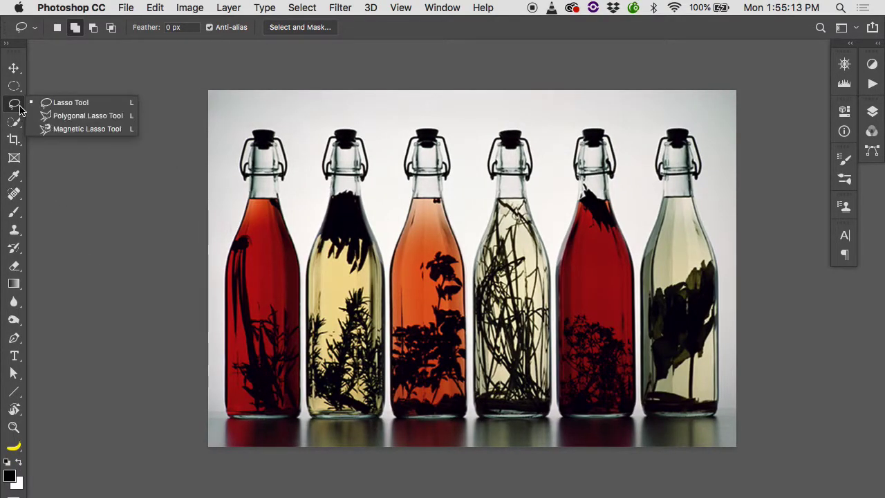
click(79, 116)
scroll(277, 172, up, 10)
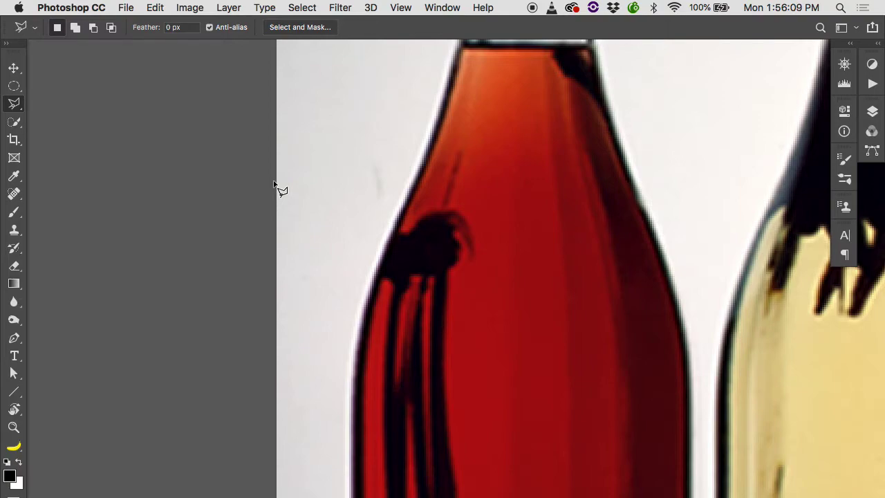
scroll(273, 184, up, 2)
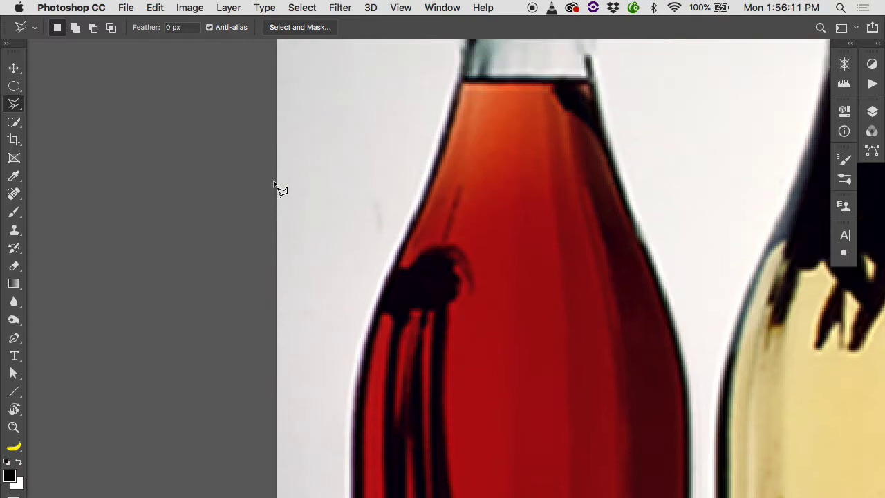
click(463, 89)
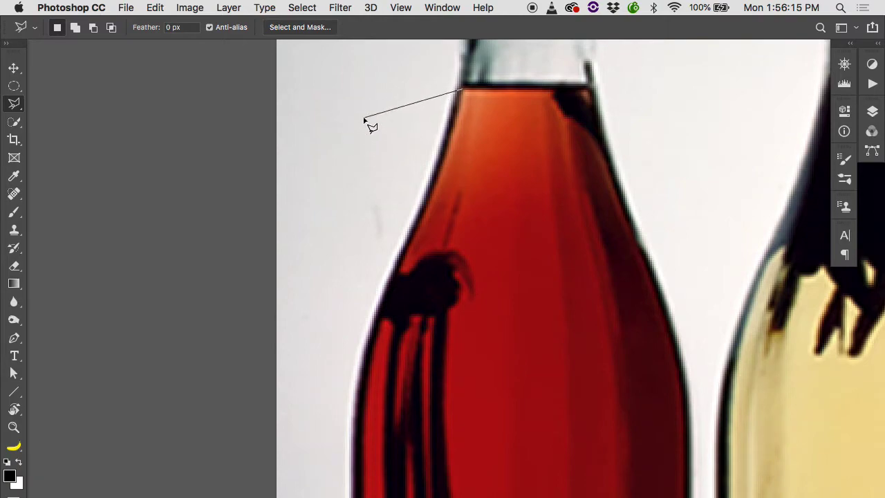
scroll(361, 136, right, 3)
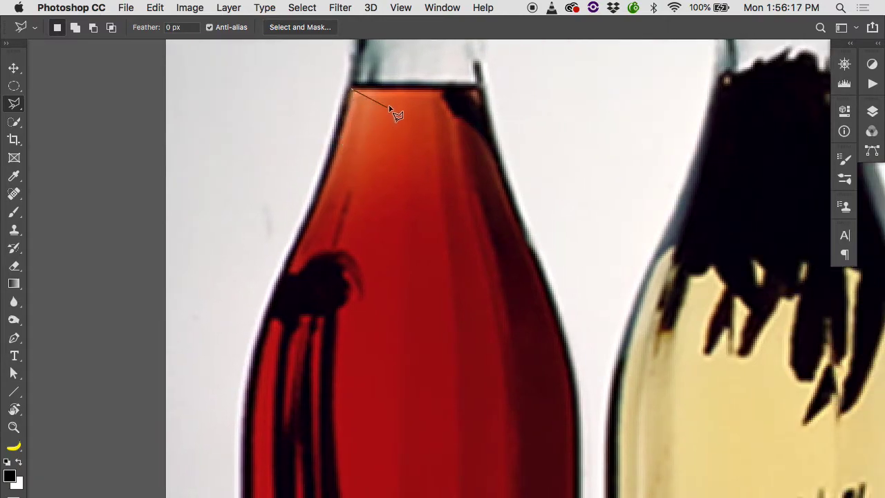
click(482, 87)
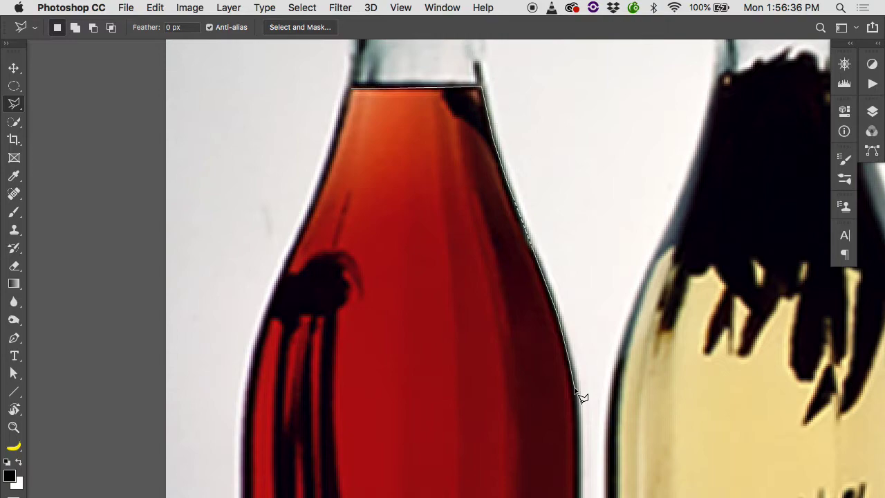
key(space)
mouse_move(549, 371)
mouse_down()
mouse_move(482, 259)
mouse_move(426, 104)
mouse_up()
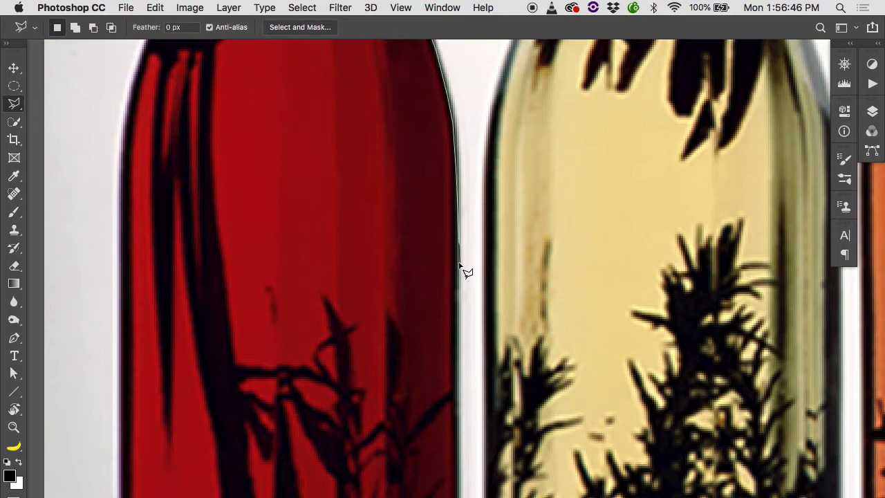
scroll(456, 356, down, 5)
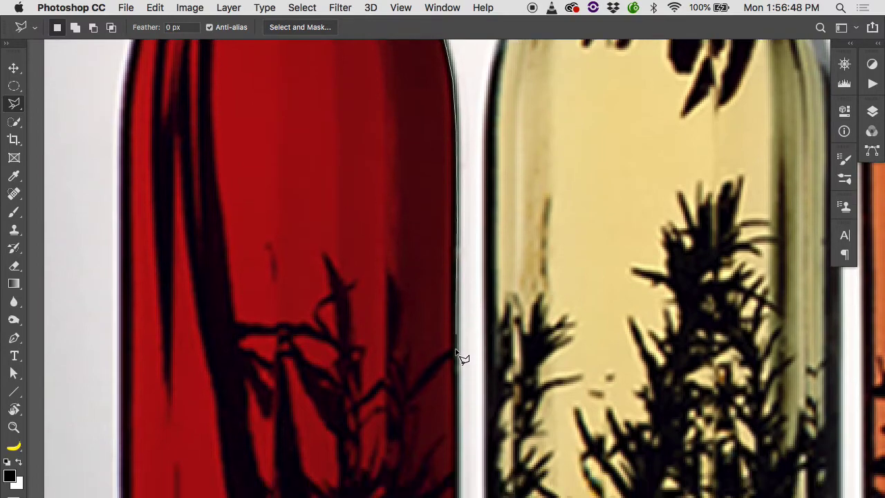
scroll(456, 356, down, 5)
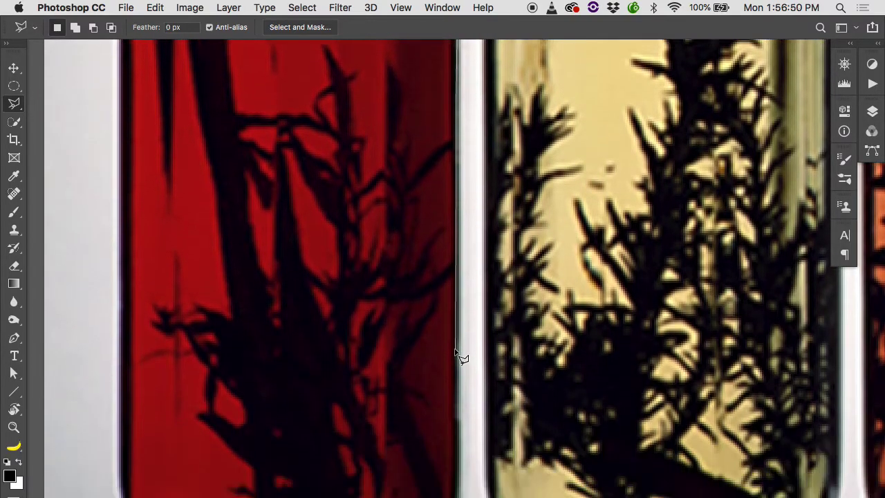
scroll(456, 356, up, 4)
scroll(456, 356, up, 5)
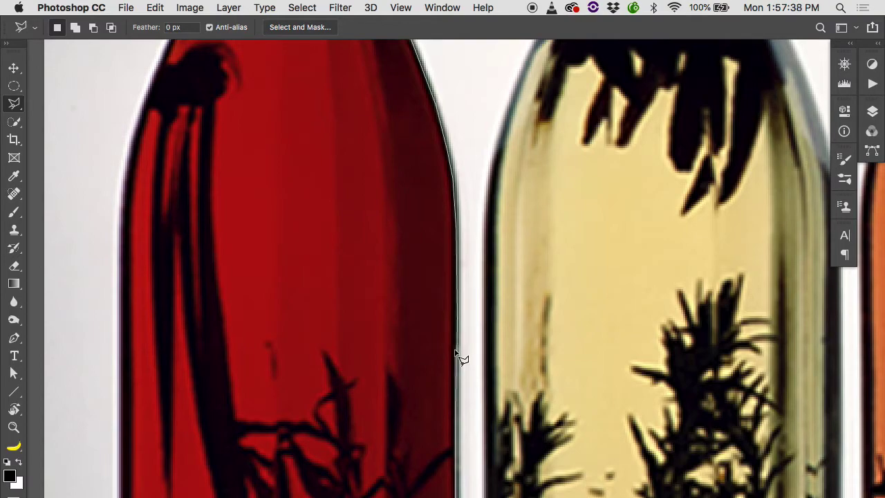
scroll(459, 356, down, 15)
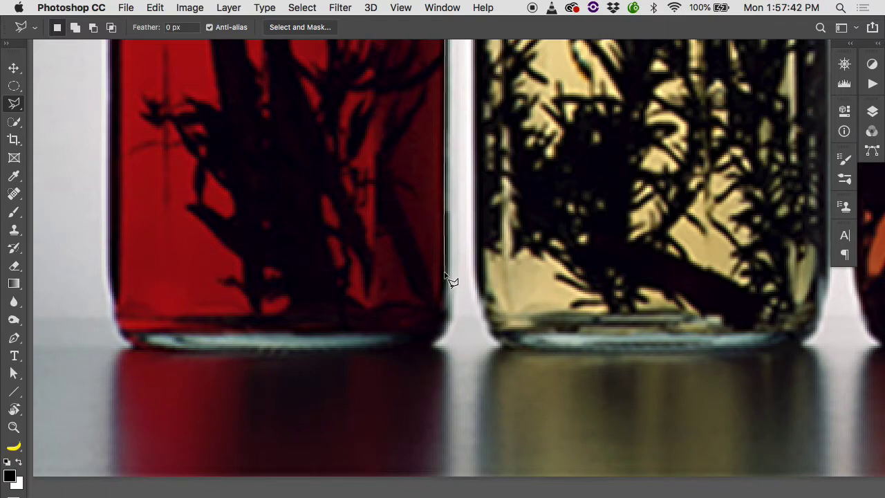
scroll(448, 278, down, 10)
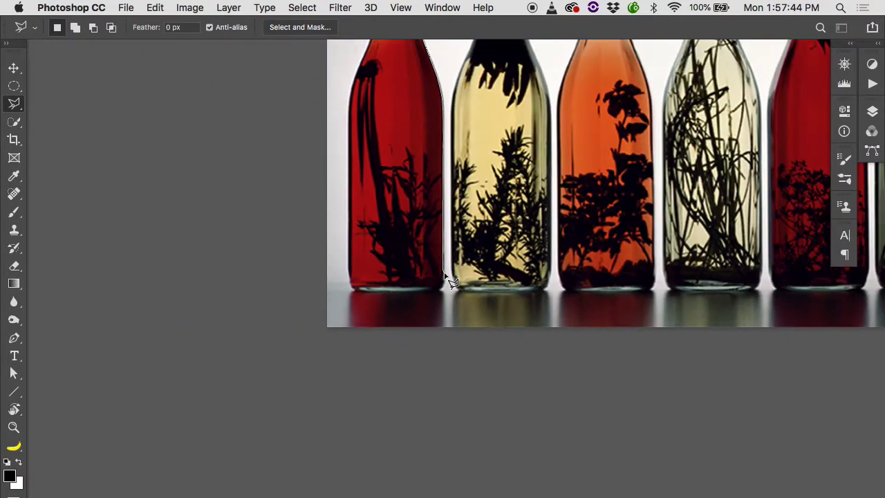
scroll(448, 278, down, 2)
double_click(377, 184)
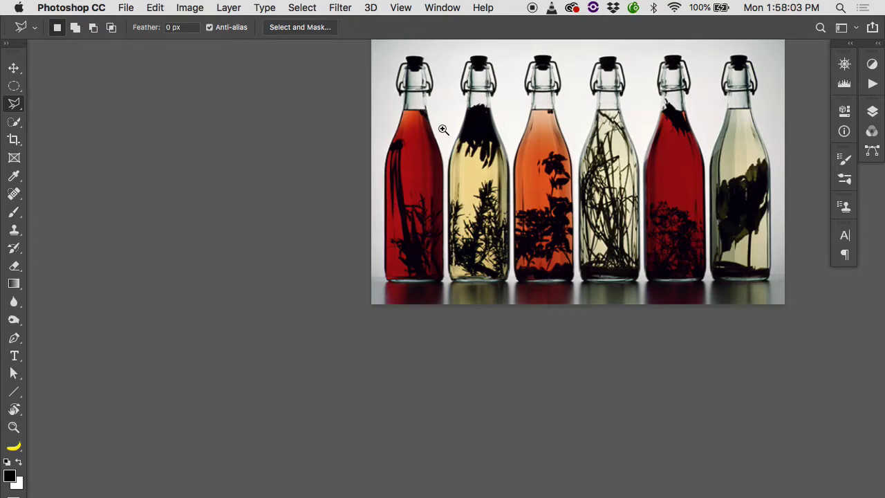
Step: Start a Polygonal Lasso outline on the leftmost red bottle, following the liquid's top edge and the bottle's right shoulder
click(443, 129)
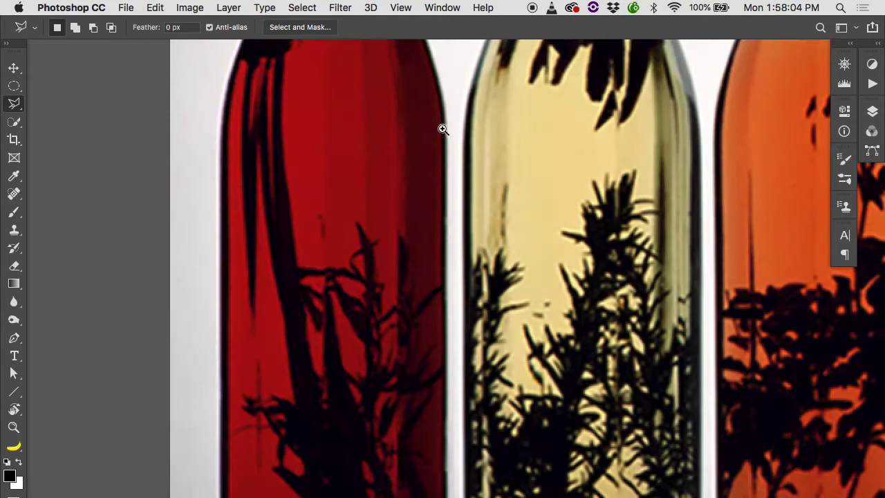
click(283, 88)
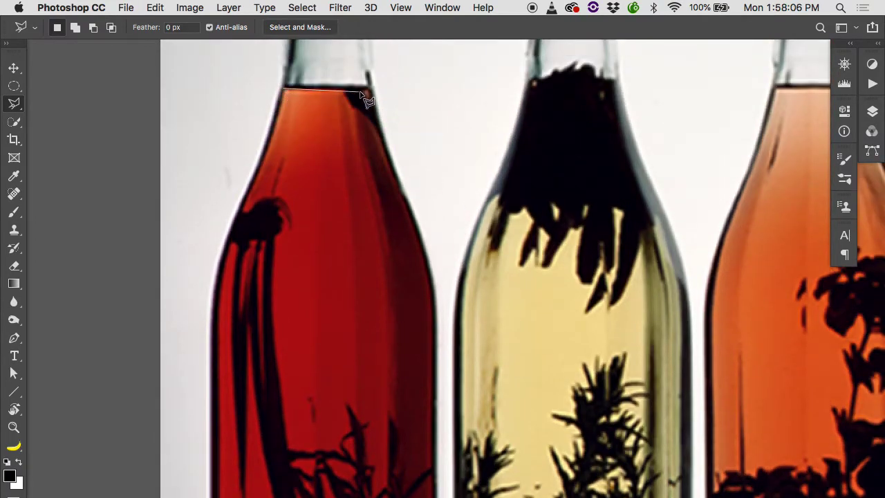
click(372, 88)
click(382, 142)
click(417, 229)
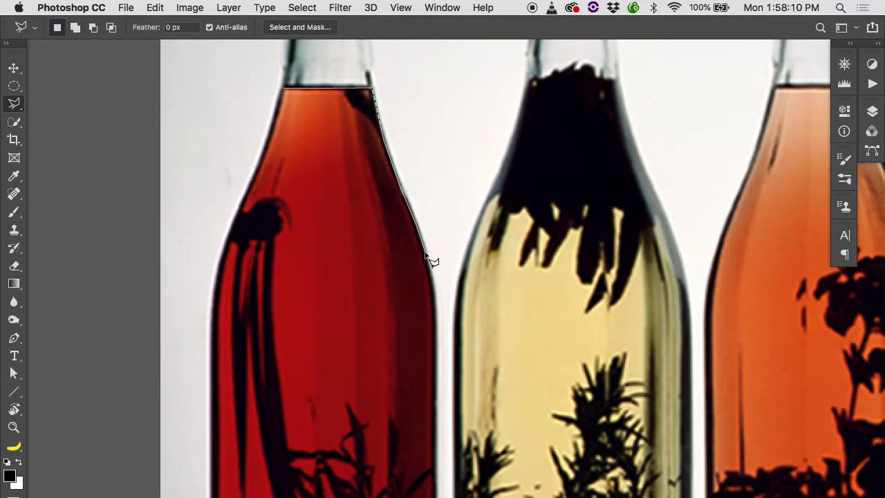
click(437, 291)
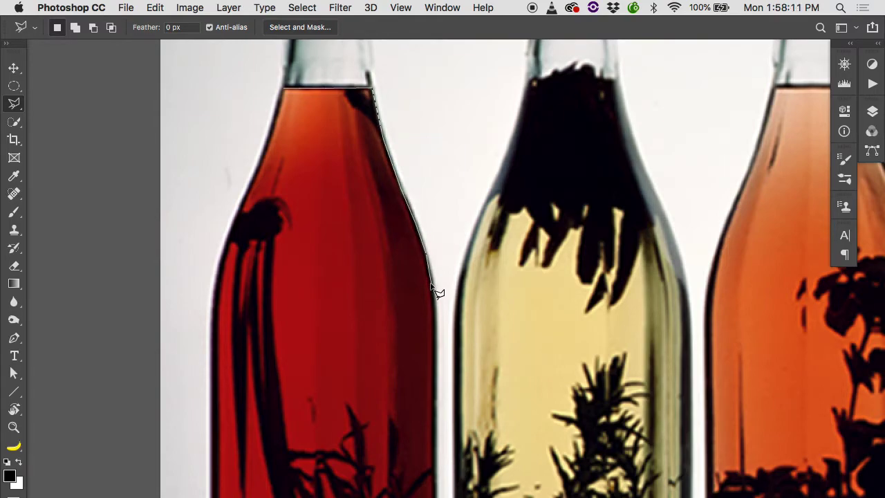
click(434, 395)
Step: Continue the lasso outline down the red bottle's right side and across its base to the lower left corner
scroll(442, 401, down, 10)
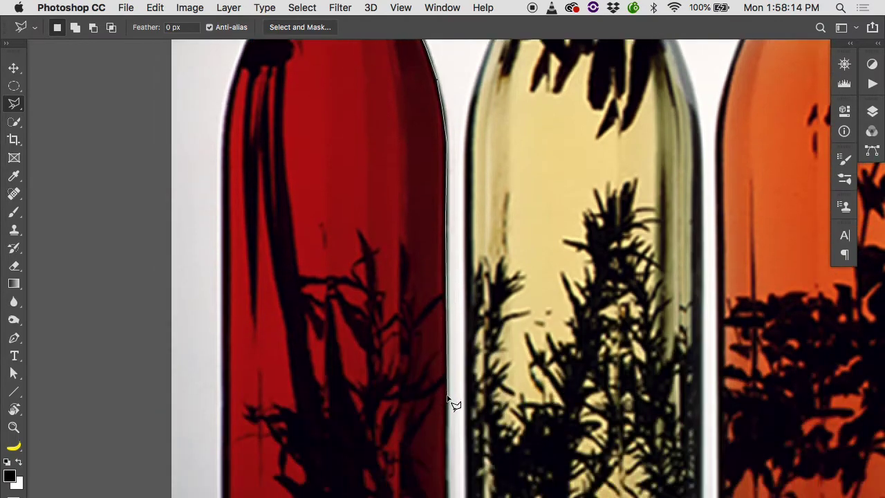
scroll(450, 401, down, 8)
click(446, 350)
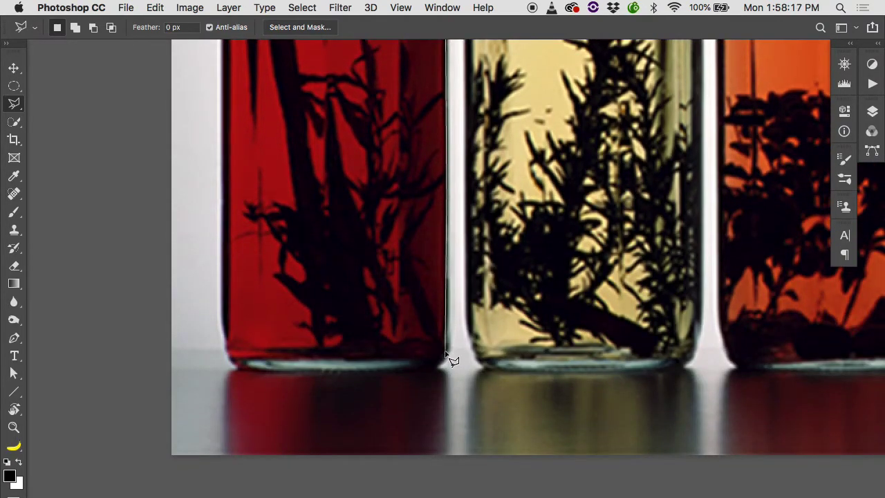
click(436, 366)
click(375, 371)
click(230, 365)
Step: Trace the red bottle's left side up to the starting point, close the selection, and fit the image on screen
scroll(230, 138, up, 8)
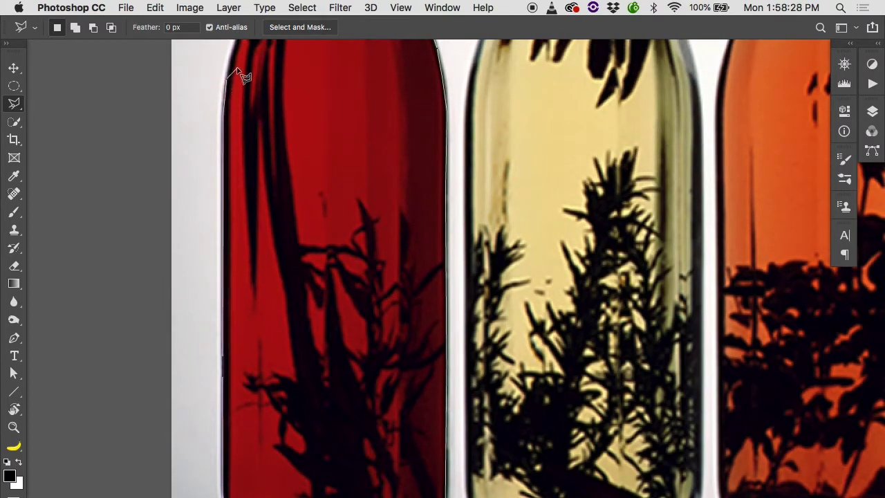
scroll(235, 104, up, 2)
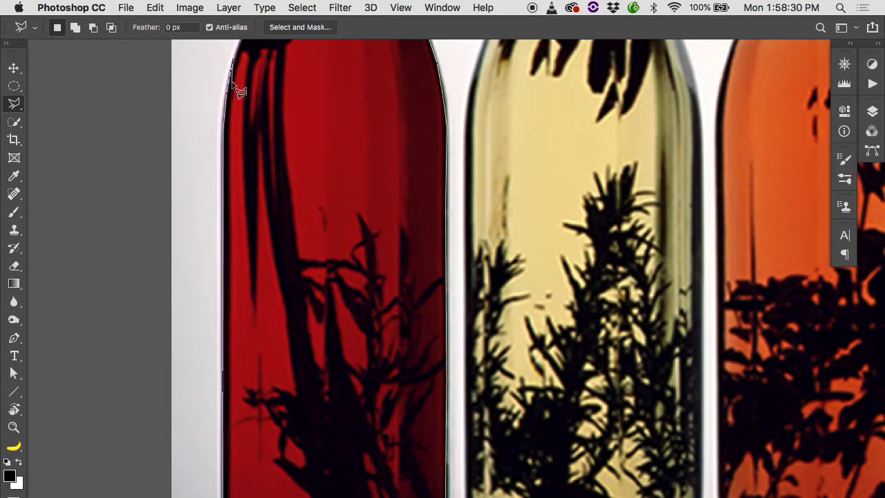
scroll(241, 69, up, 5)
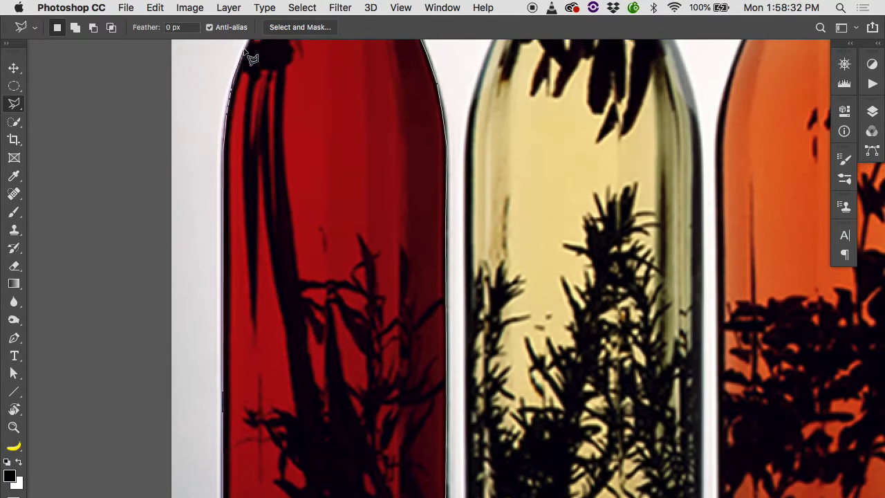
scroll(254, 84, up, 5)
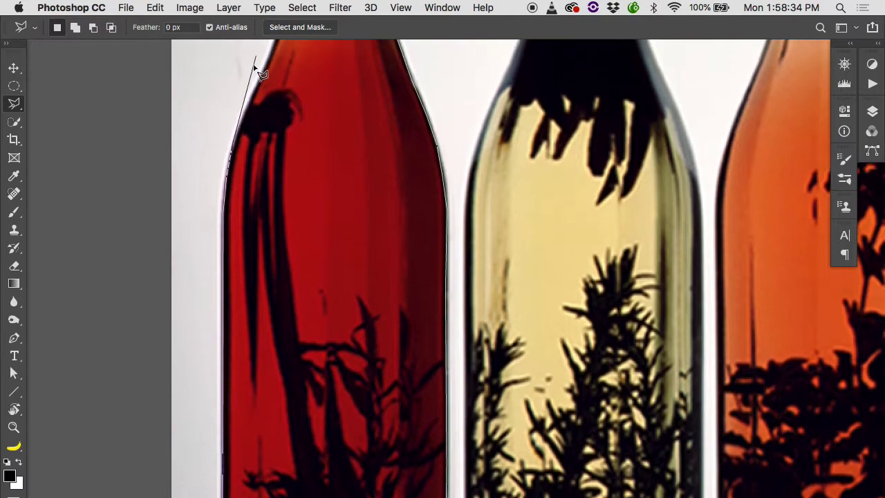
scroll(280, 59, up, 10)
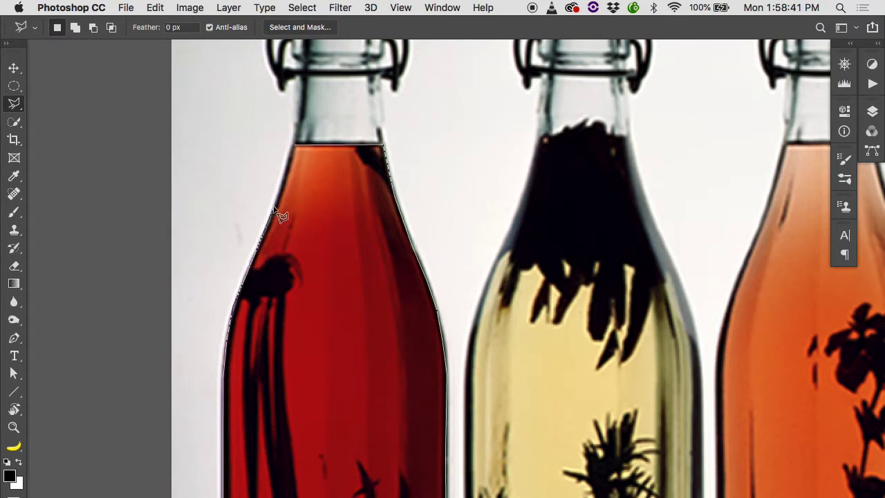
click(297, 148)
key(super+0)
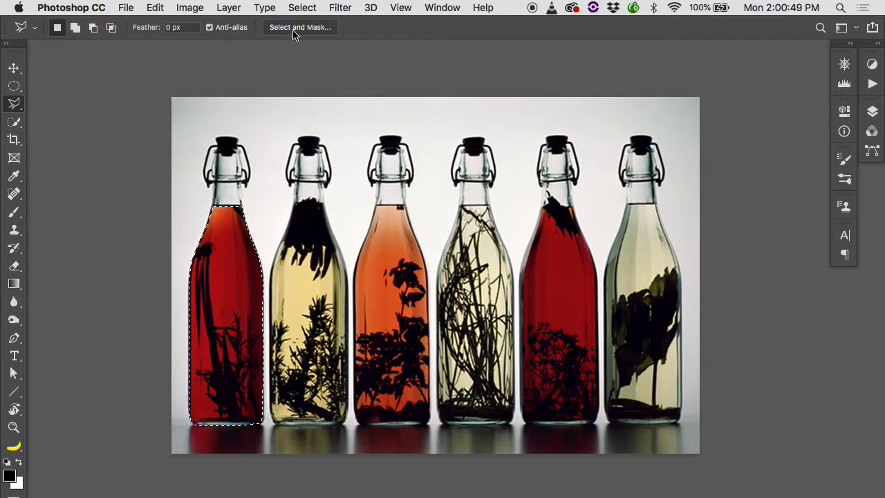
Step: Apply a Hue/Saturation adjustment with Hue -128 directly to the selected contents of the leftmost bottle
click(208, 5)
mouse_move(210, 47)
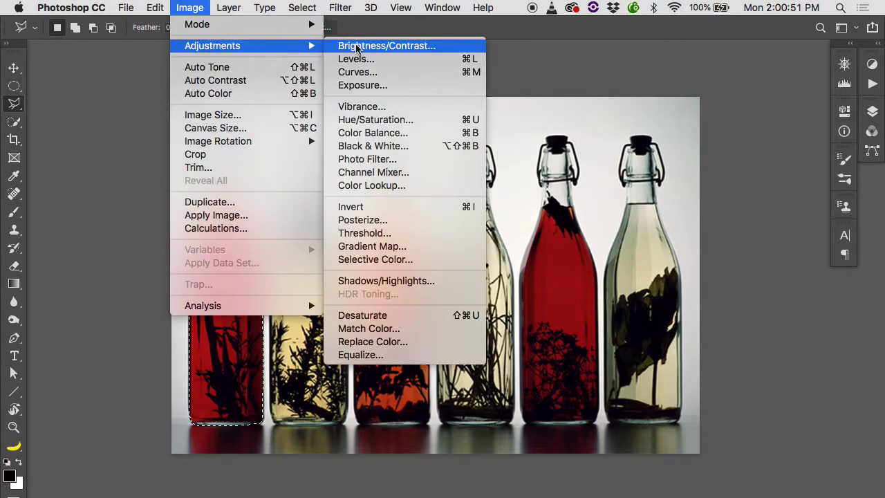
click(366, 119)
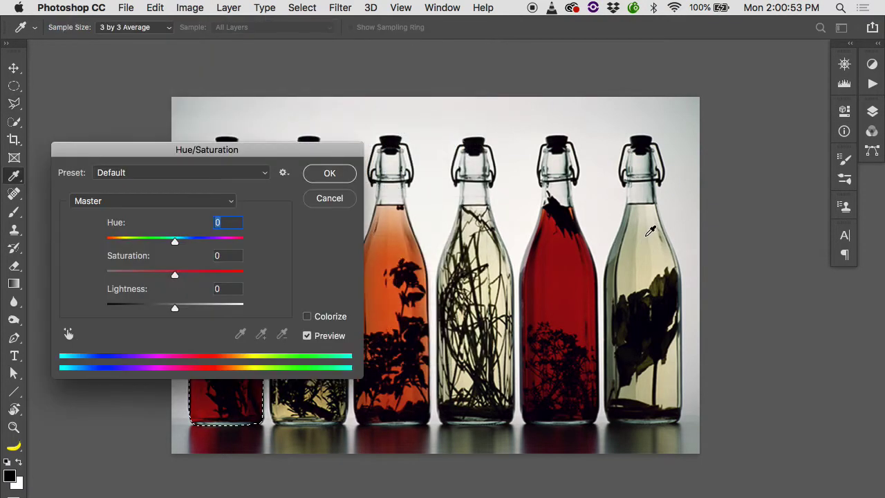
drag(227, 158, 497, 117)
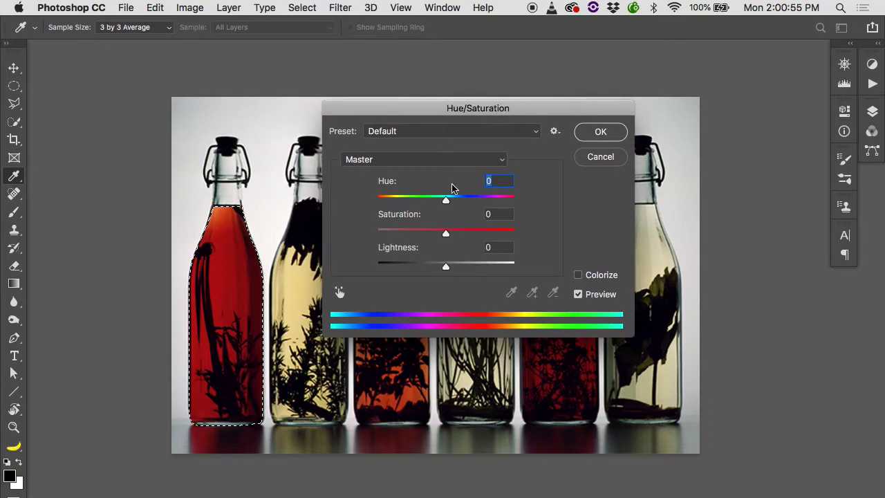
drag(445, 200, 391, 200)
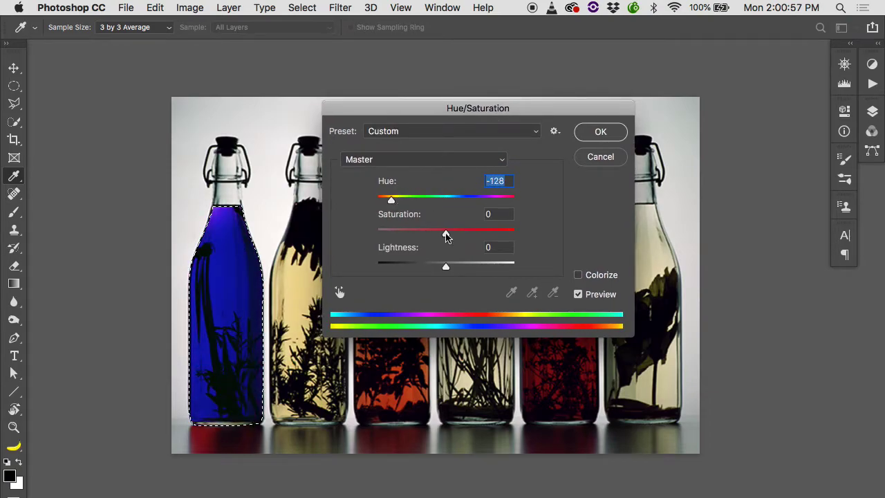
click(600, 132)
Step: Examine the Red, Green and Blue channels one by one to compare how the recoloured bottle looks in each
click(872, 112)
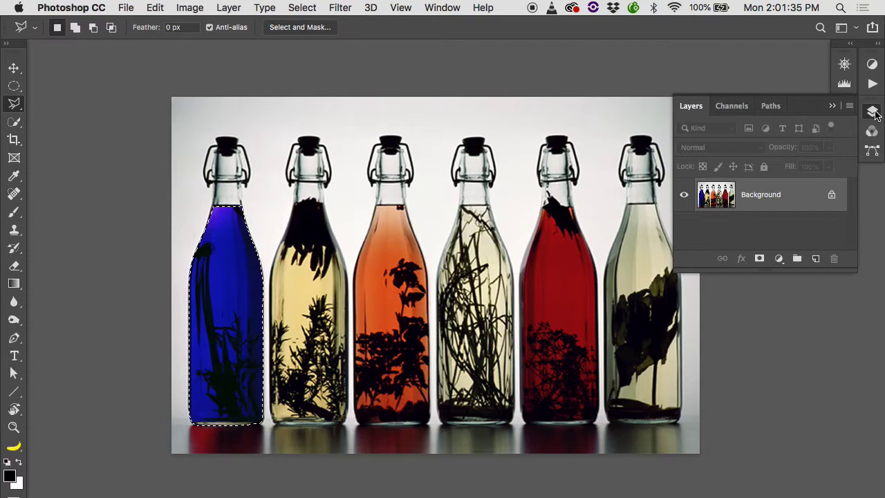
click(731, 106)
click(741, 148)
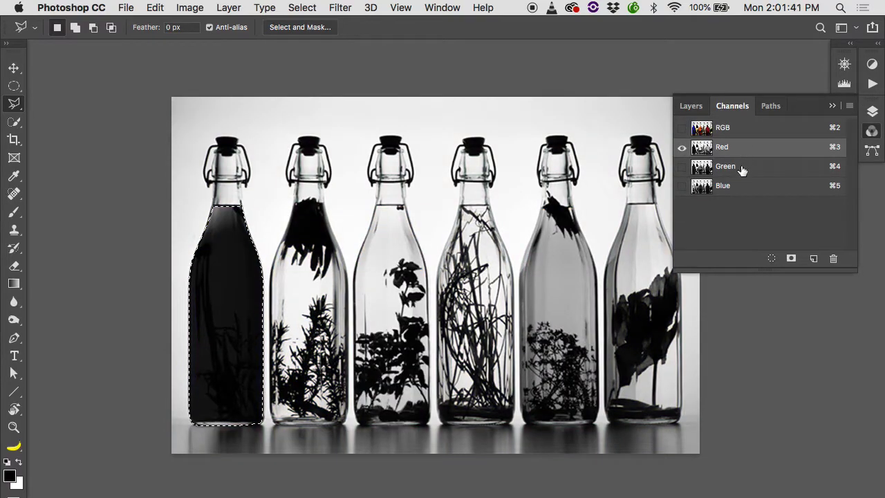
click(741, 168)
click(744, 187)
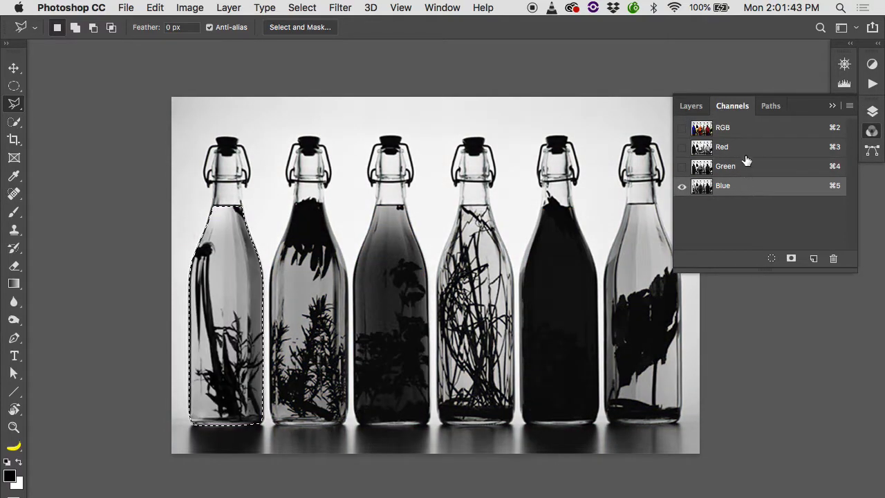
click(745, 147)
click(745, 167)
click(744, 187)
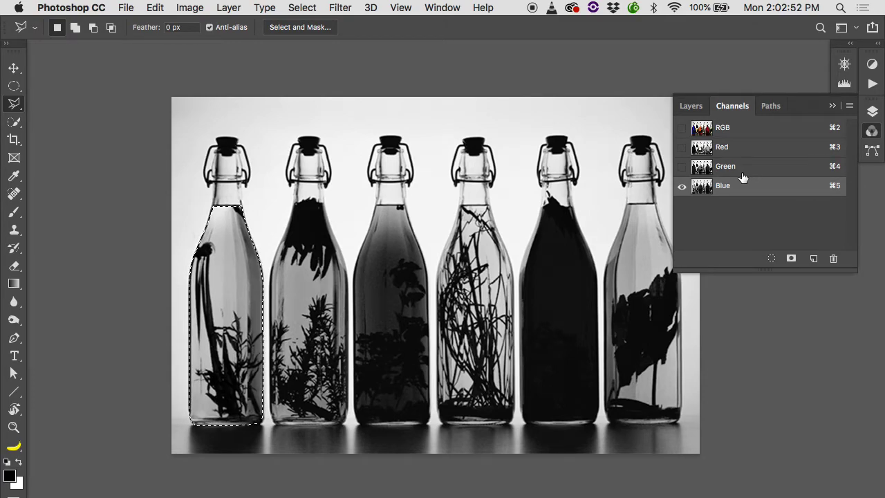
Step: Undo the direct Hue/Saturation change and return to the full-colour RGB composite and the layer list
key(alt+BackSpace)
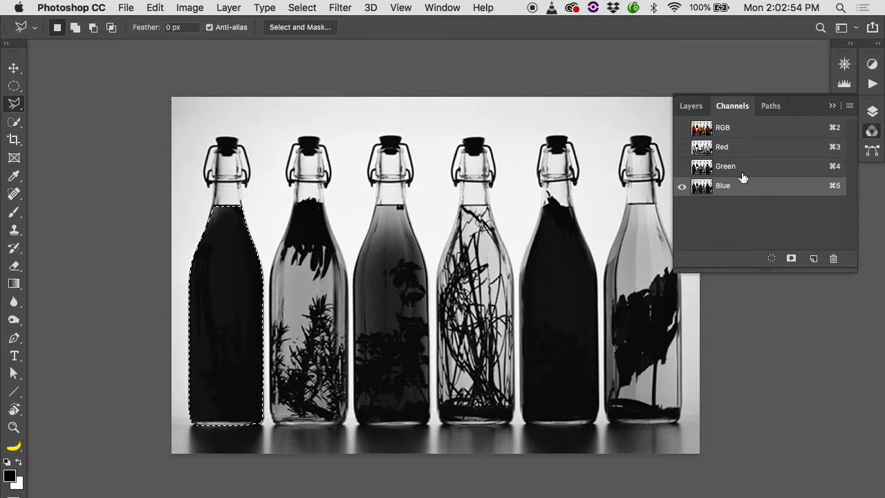
click(740, 132)
click(691, 106)
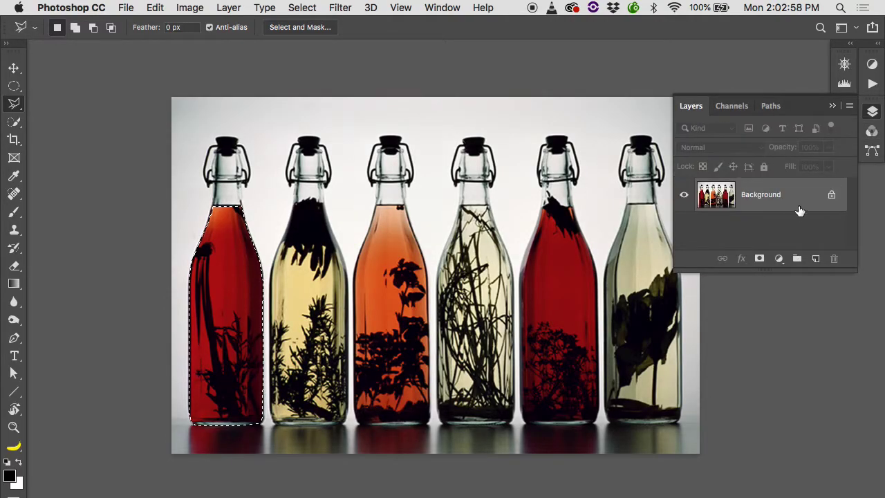
Step: Add a Hue/Saturation adjustment layer masked to the leftmost bottle's selection and shift its Hue to +62
click(778, 259)
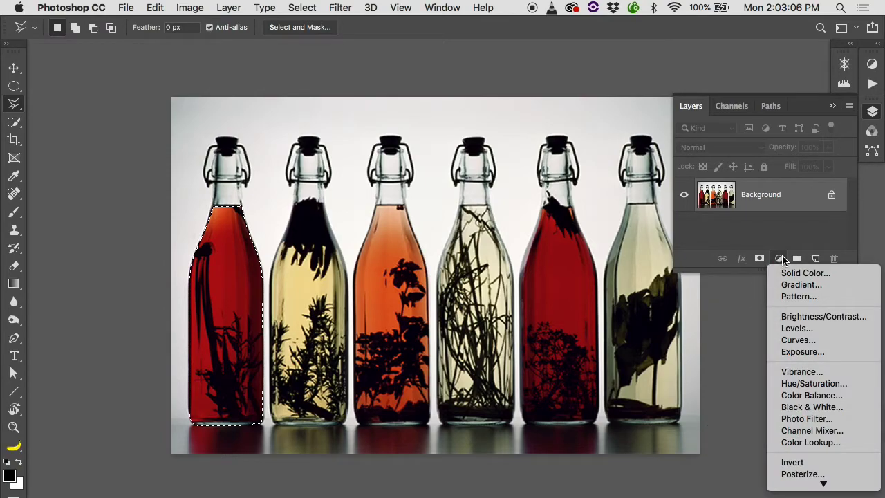
scroll(823, 408, down, 2)
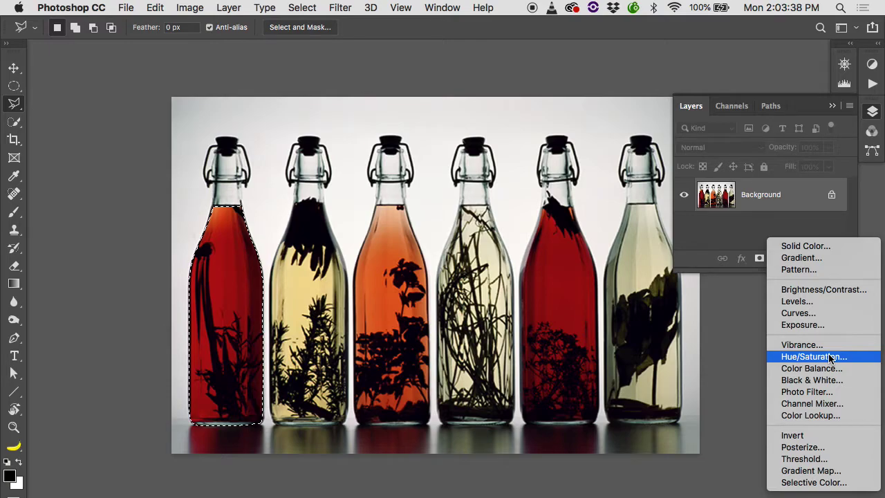
click(829, 357)
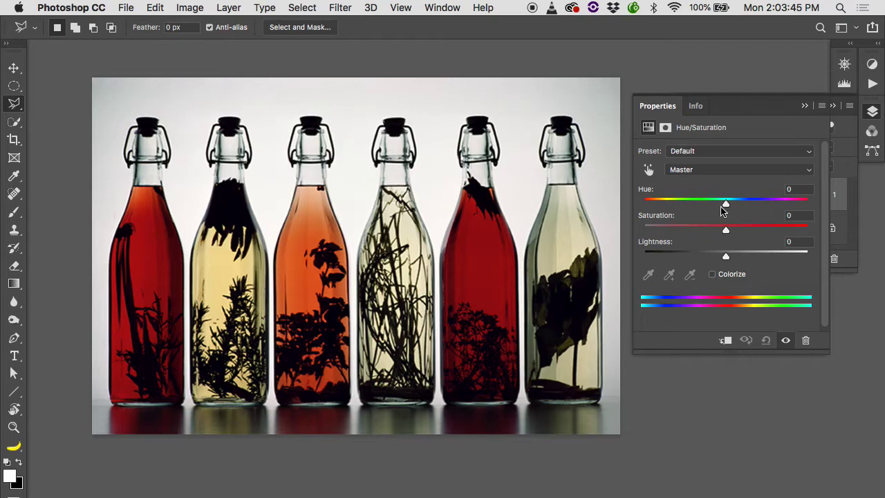
drag(724, 205, 768, 205)
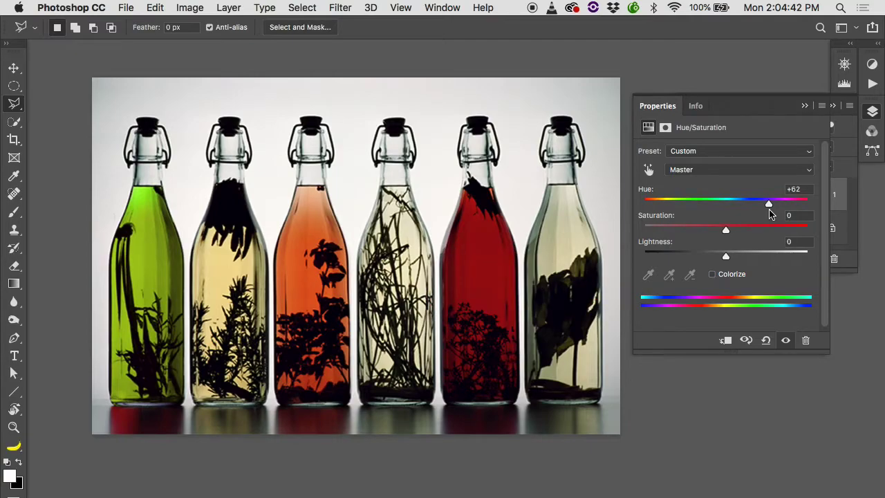
Step: Try Hue -166 and full desaturation on the adjustment layer, then settle on Hue +102 and Saturation -1
drag(768, 203, 649, 218)
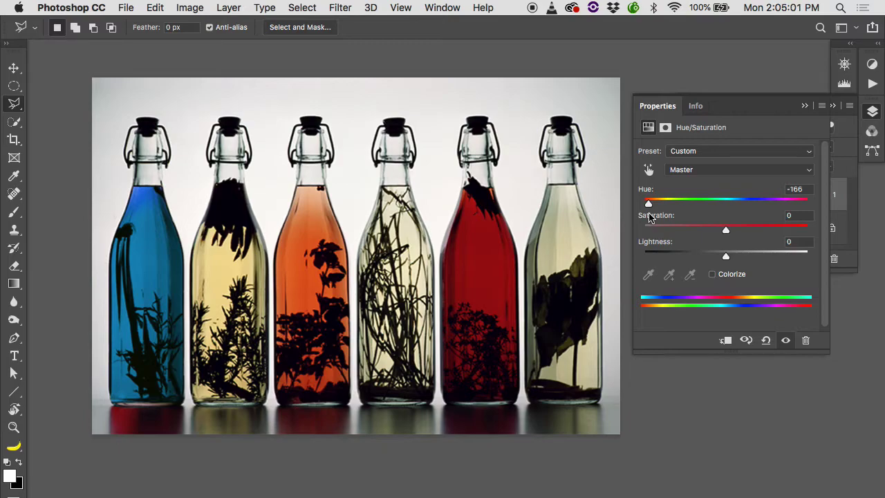
drag(726, 231, 643, 231)
drag(645, 231, 725, 231)
drag(650, 204, 783, 207)
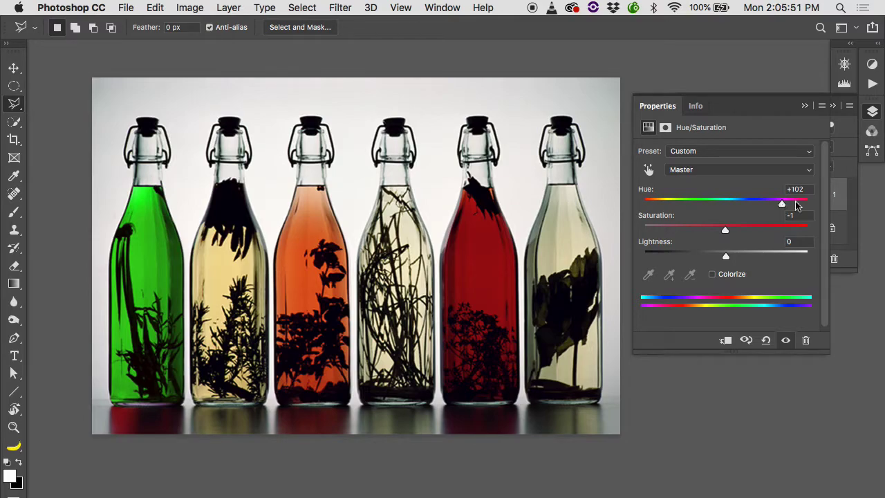
Step: Target the Hue/Saturation layer's mask and activate the Brush tool with its size reduced to 90
click(836, 201)
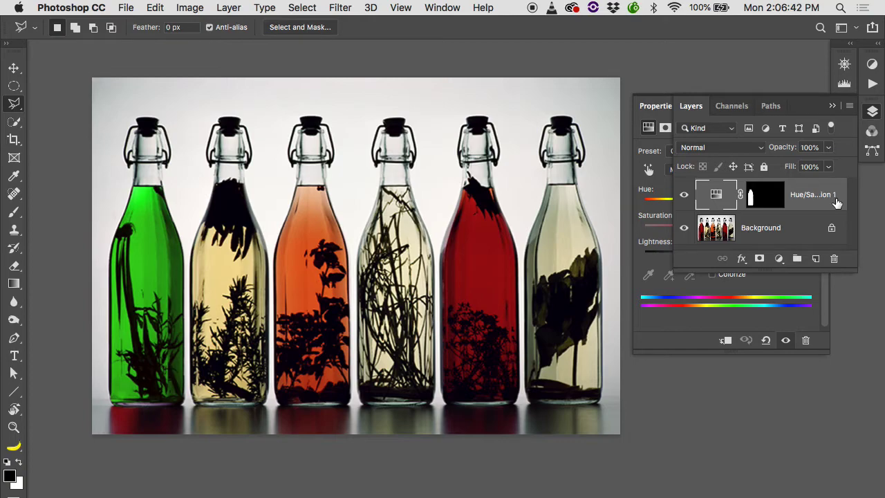
click(772, 199)
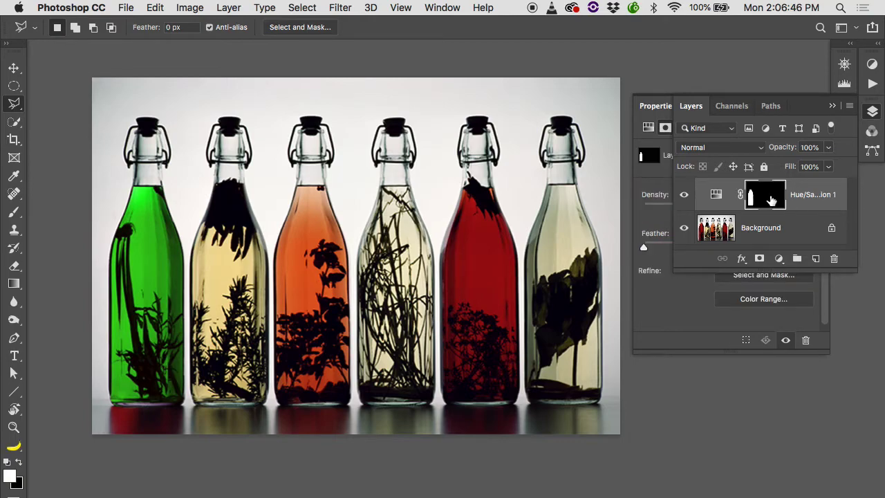
key(b)
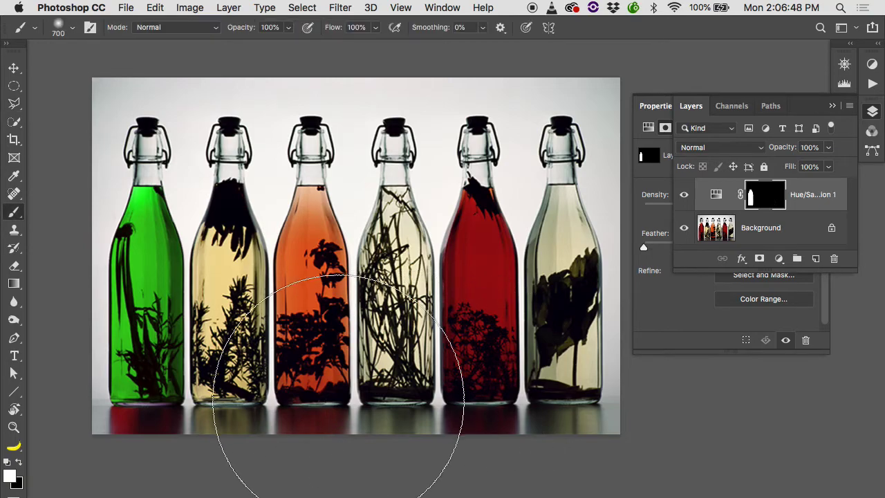
key(bracketleft)
key(bracketleft)
key(bracketleft)
key(bracketleft)
key(bracketleft)
key(bracketleft)
key(bracketleft)
key(bracketleft)
key(bracketleft)
key(bracketleft)
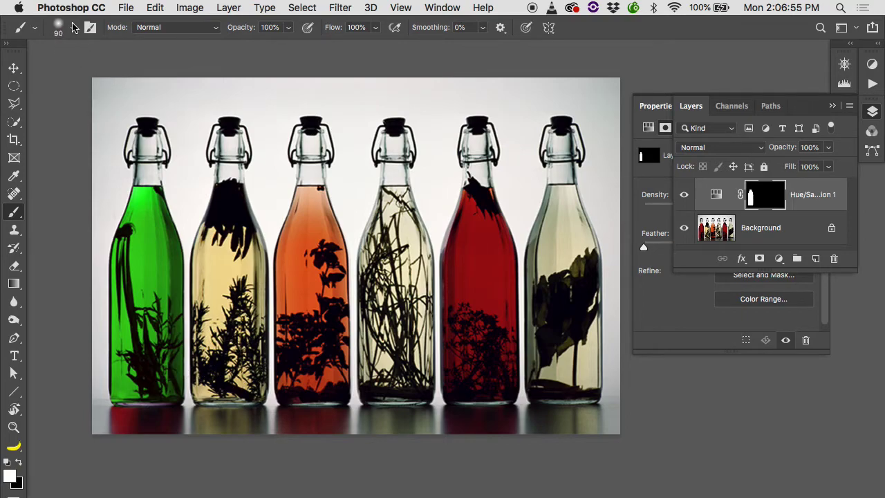
Step: Reduce the soft round brush further to size 50, keeping its hardness at 0%
click(74, 27)
mouse_move(113, 49)
mouse_down()
mouse_move(93, 51)
mouse_move(114, 54)
mouse_up()
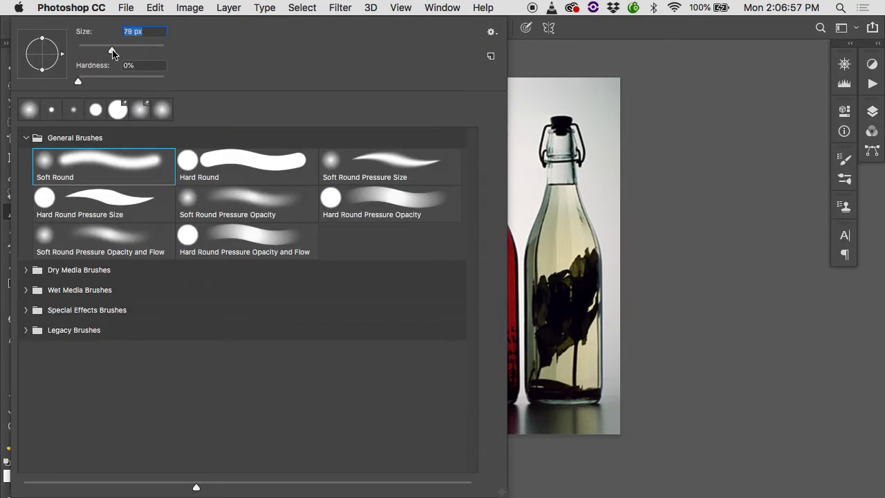
key(Return)
key(bracketleft)
key(bracketleft)
key(bracketleft)
key(bracketleft)
key(bracketleft)
key(bracketright)
key(bracketright)
key(bracketright)
key(bracketleft)
key(bracketleft)
Step: Paint white on the layer mask over the leftmost bottle's red reflection, including its right edge, and reduce the brush to 35
key(super+plus)
key(super+plus)
scroll(141, 225, left, 5)
scroll(141, 225, down, 3)
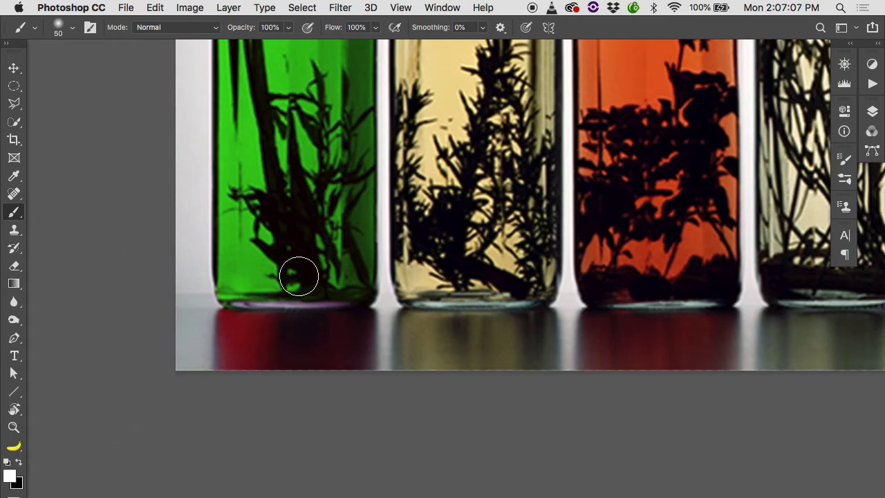
mouse_move(296, 316)
mouse_down()
mouse_move(286, 378)
mouse_move(268, 286)
mouse_move(255, 387)
mouse_move(246, 296)
mouse_move(235, 368)
mouse_move(237, 300)
mouse_up()
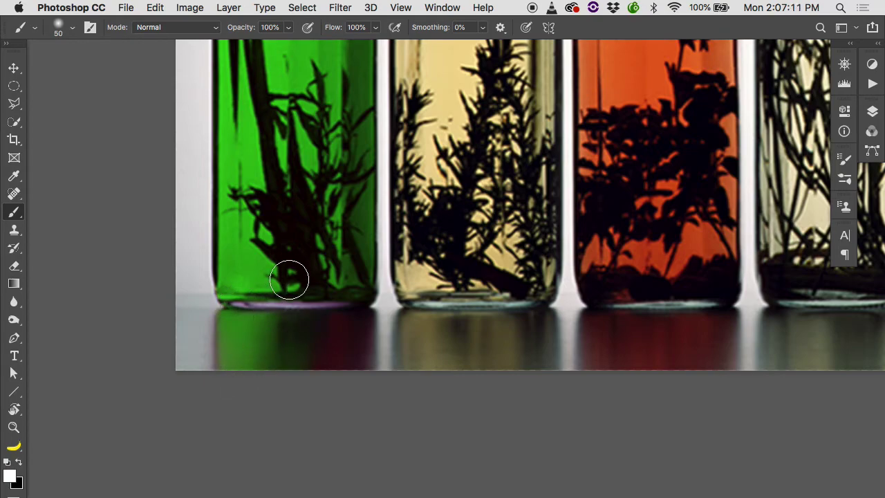
mouse_move(315, 309)
mouse_down()
mouse_move(343, 313)
mouse_move(346, 340)
mouse_move(349, 320)
mouse_move(362, 318)
mouse_move(355, 350)
mouse_up()
key(bracketleft)
key(bracketleft)
key(bracketleft)
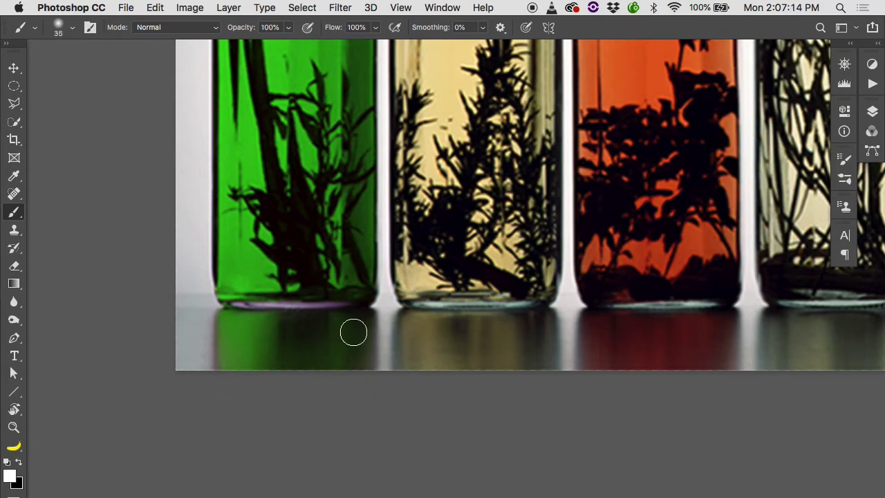
Step: Reopen the Hue/Saturation adjustment layer's settings and set its Hue to +114
key(super+minus)
key(super+minus)
key(Tab)
key(super+minus)
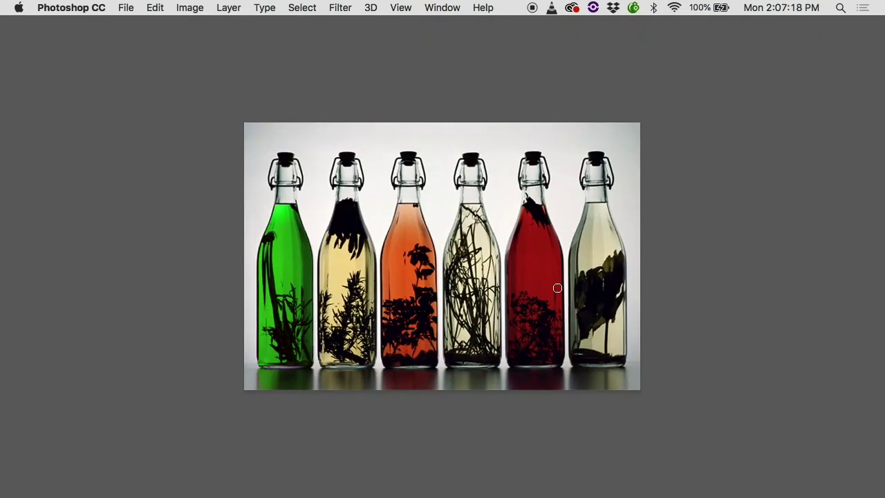
key(Tab)
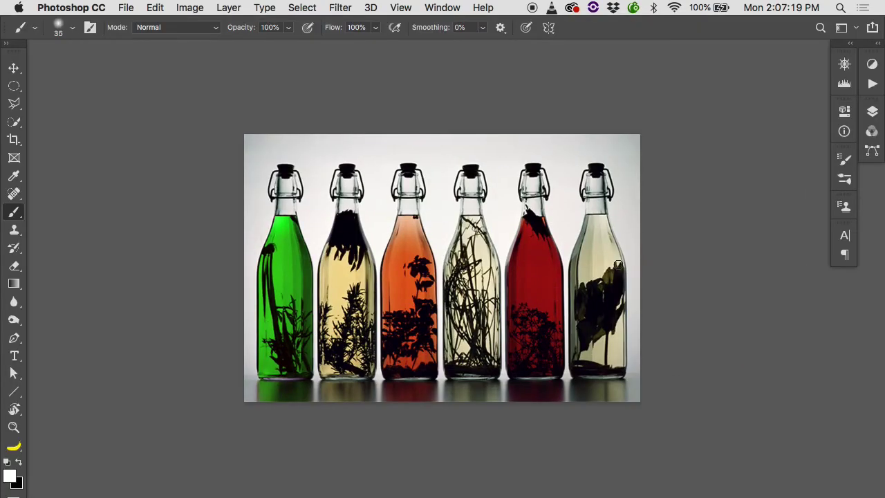
click(872, 112)
double_click(716, 194)
drag(725, 201, 787, 215)
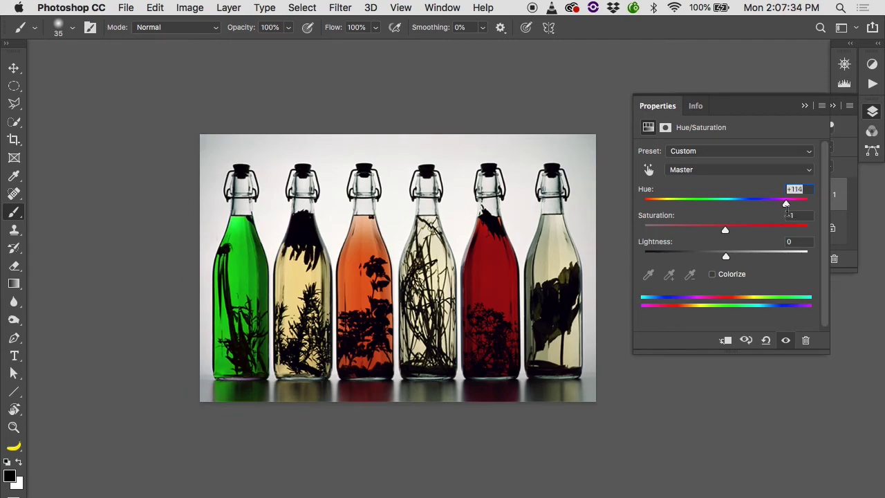